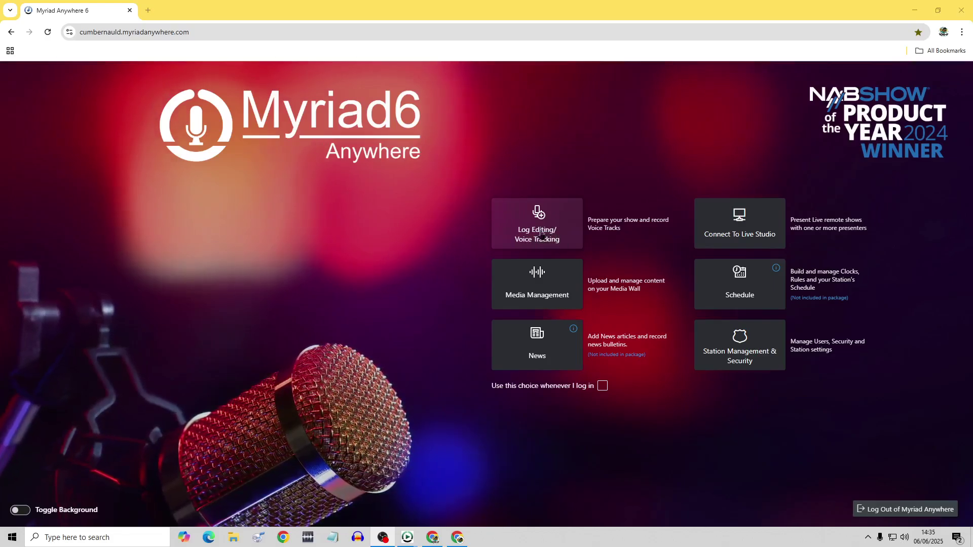
Step: Enter the Log Editing/Voice Tracking area and join the Myriad Anywhere Beta version
left_click(539, 232)
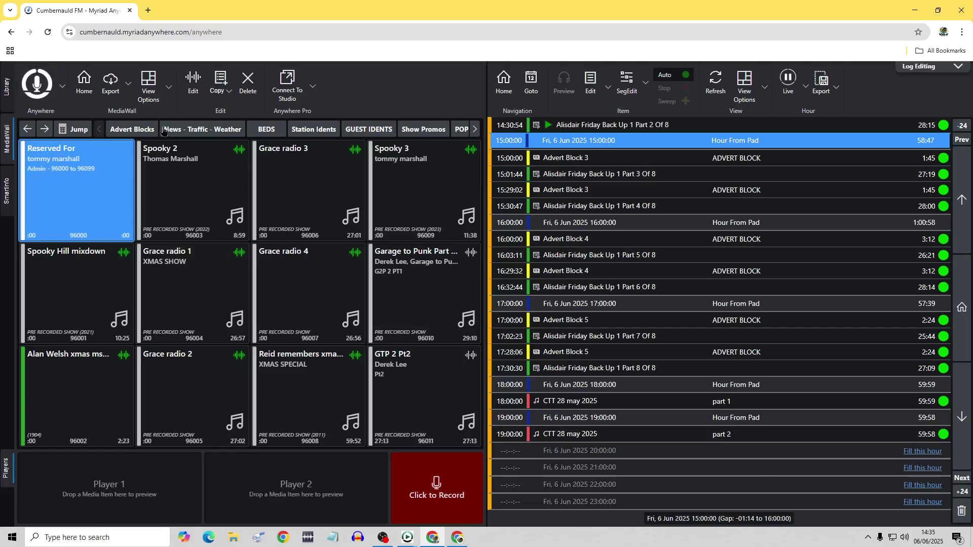
left_click(63, 90)
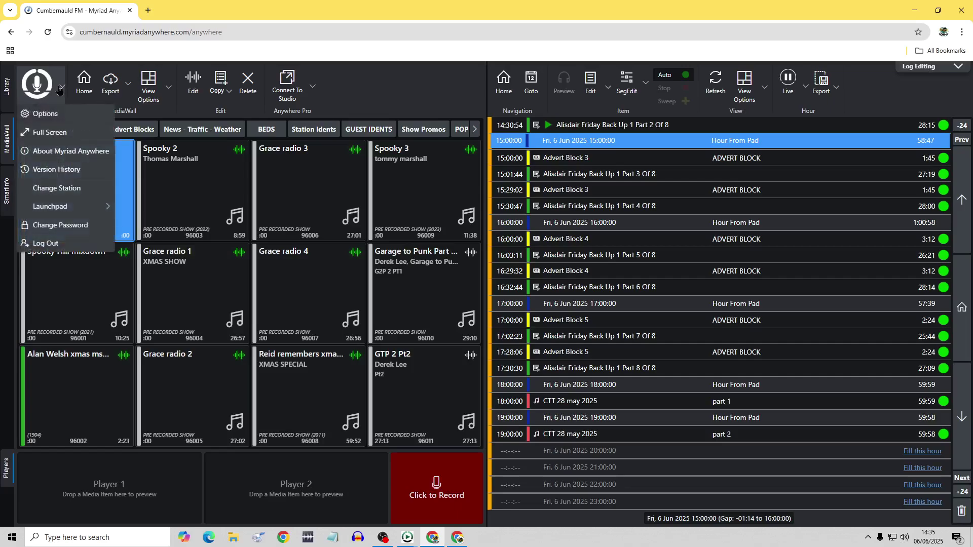
left_click(54, 116)
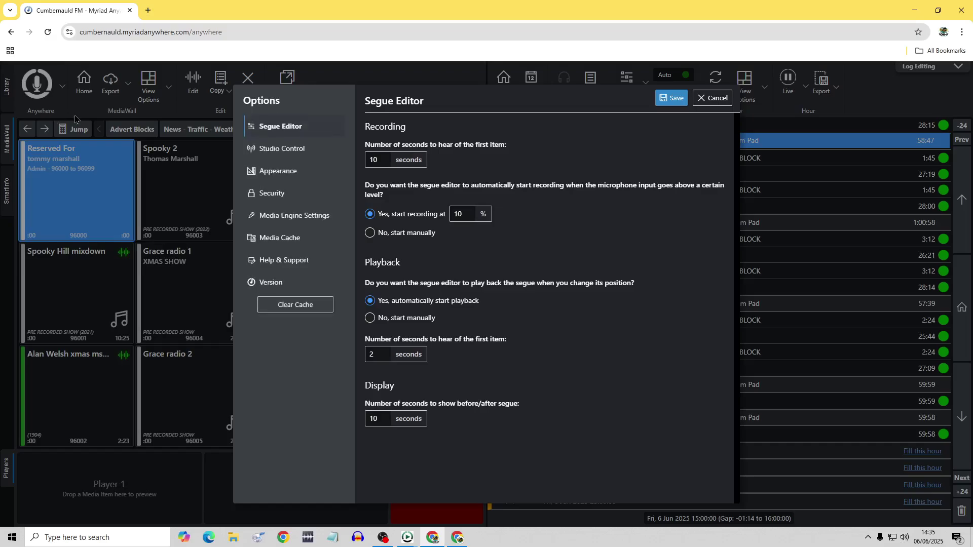
left_click(276, 288)
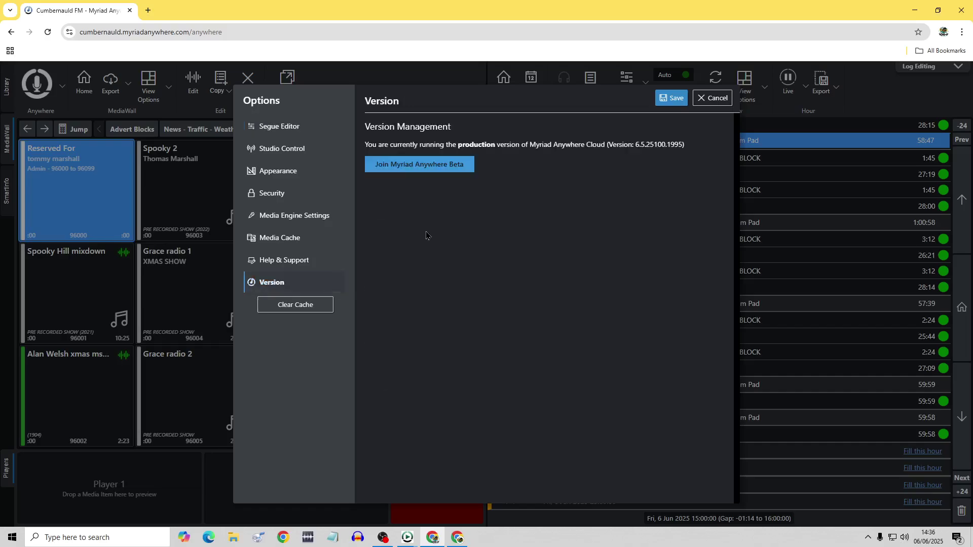
left_click(420, 165)
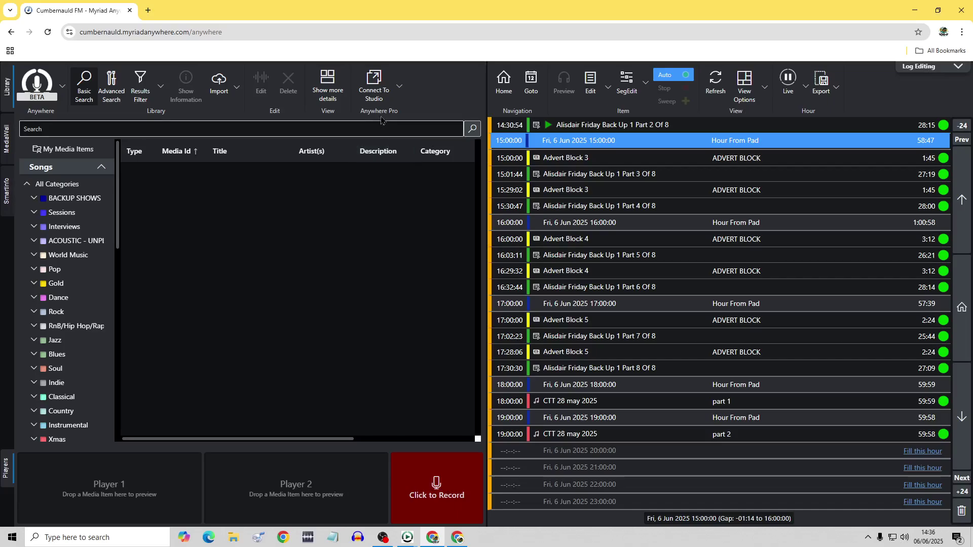
Step: Connect to the on-air live studio CFM-SERVER
left_click(374, 90)
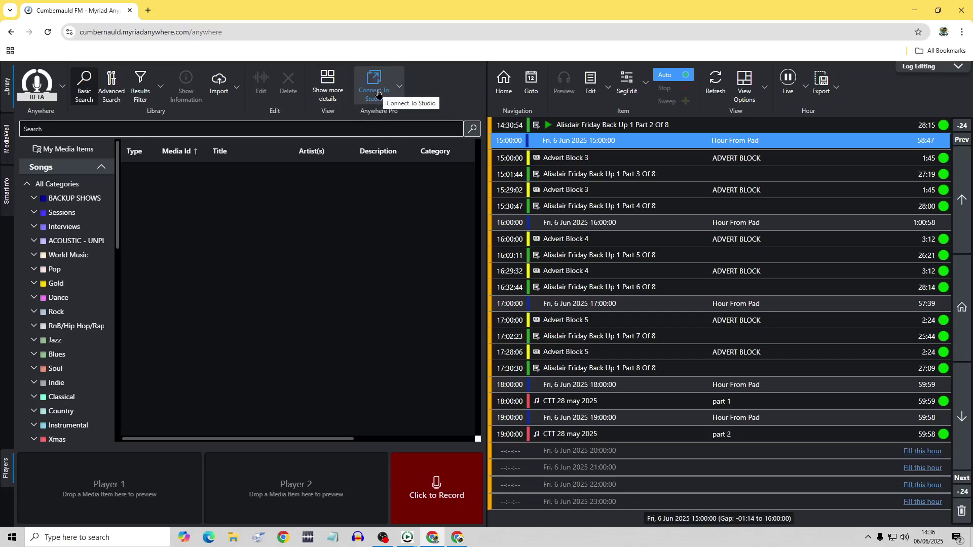
left_click(377, 93)
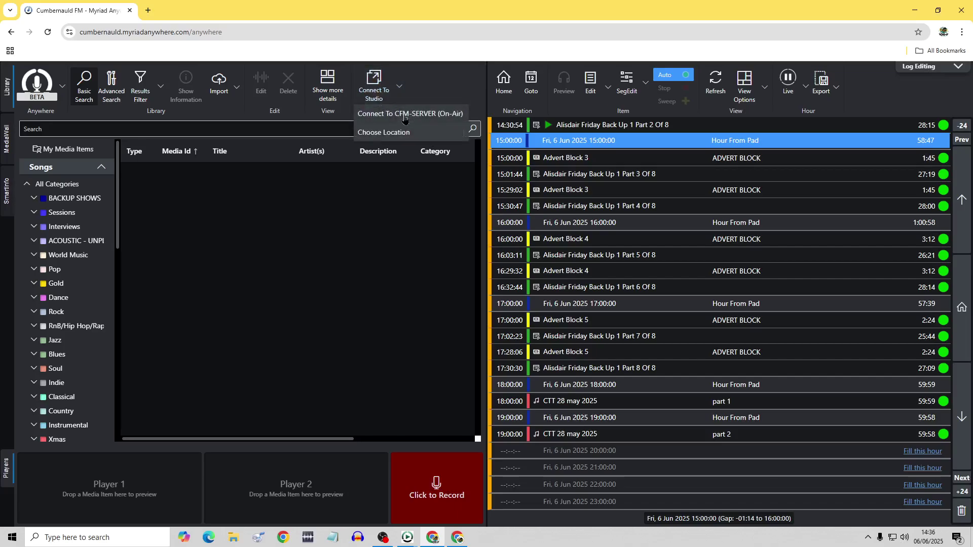
left_click(405, 116)
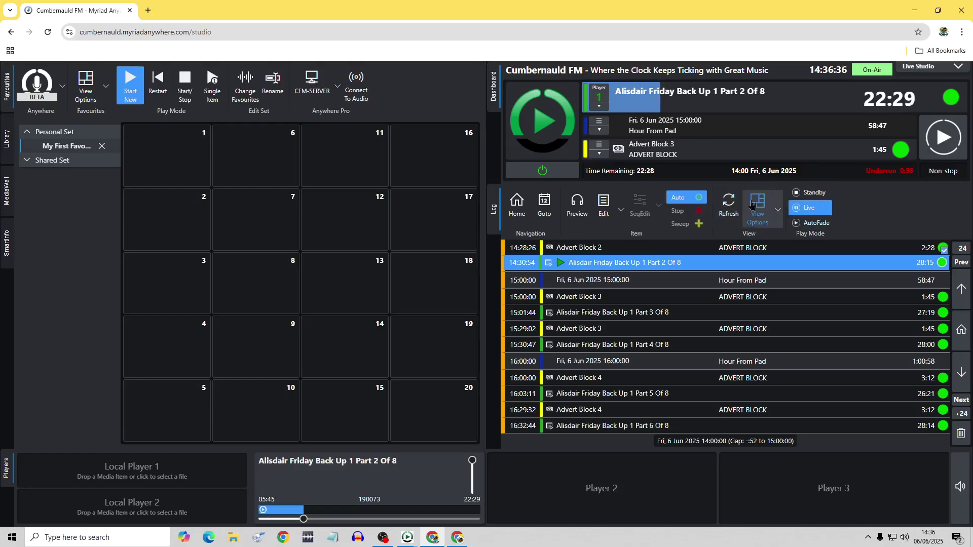
Step: Toggle the log view's option to automatically jump home every 60 seconds, leaving it disabled
left_click(777, 218)
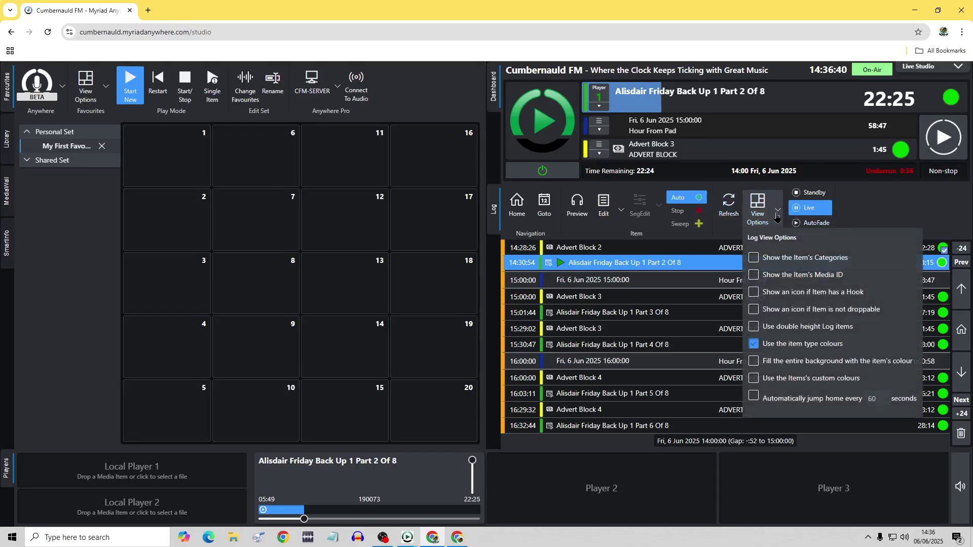
left_click(754, 397)
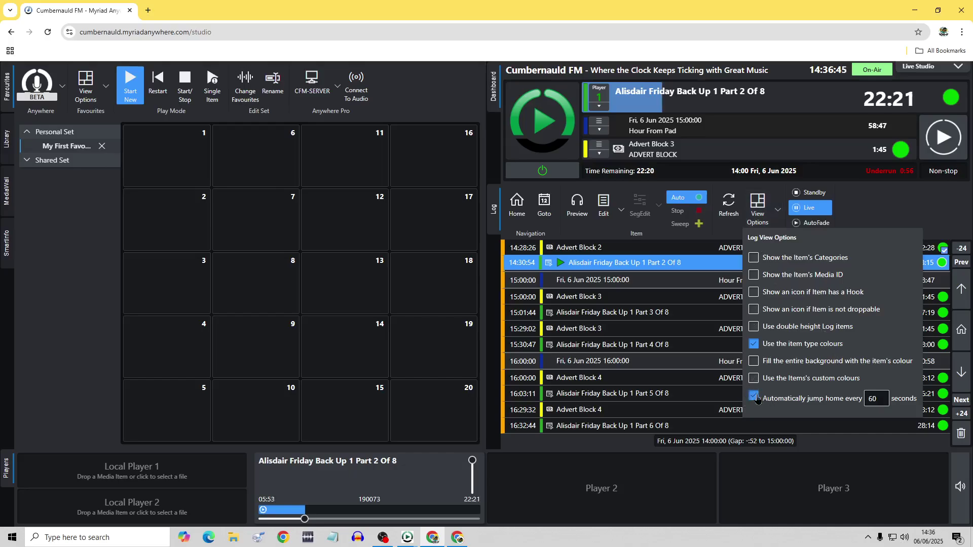
left_click(754, 398)
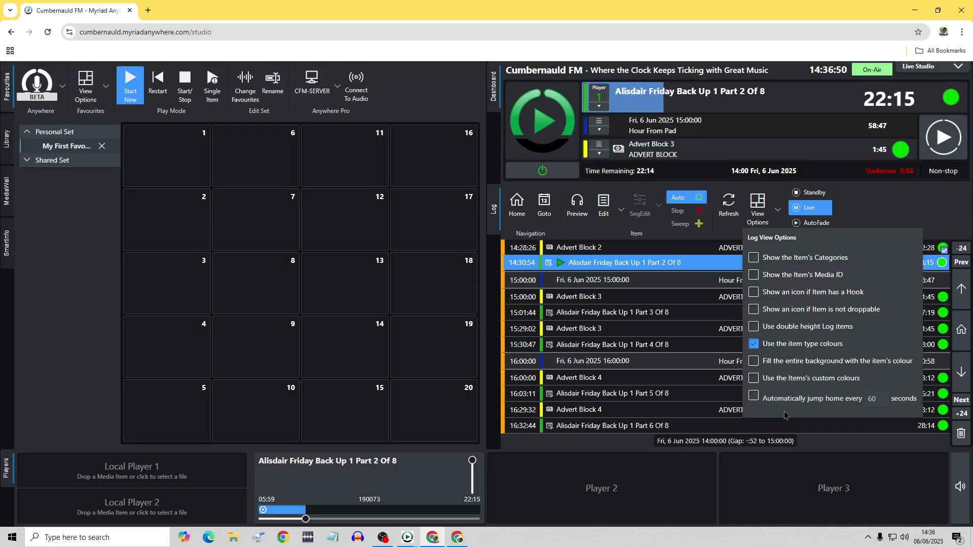
left_click(754, 398)
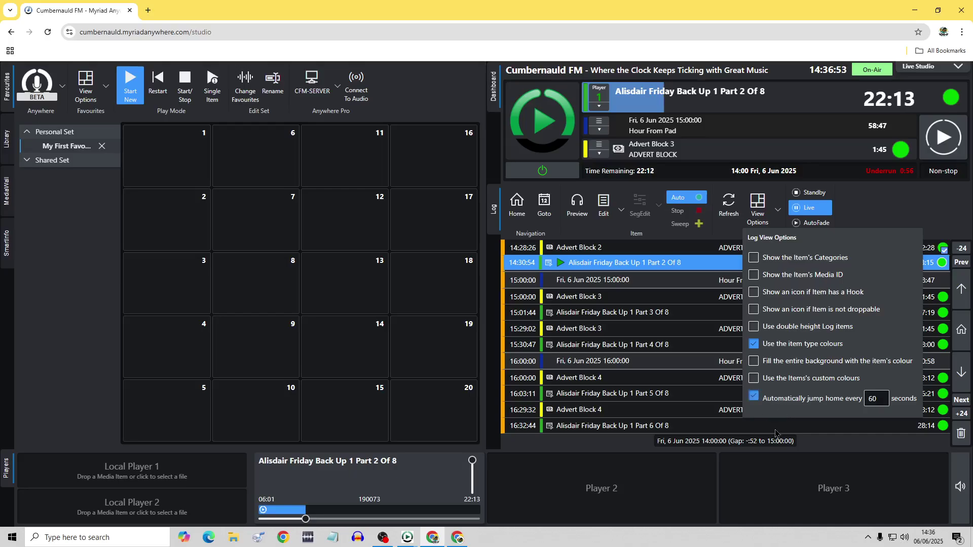
left_click(754, 399)
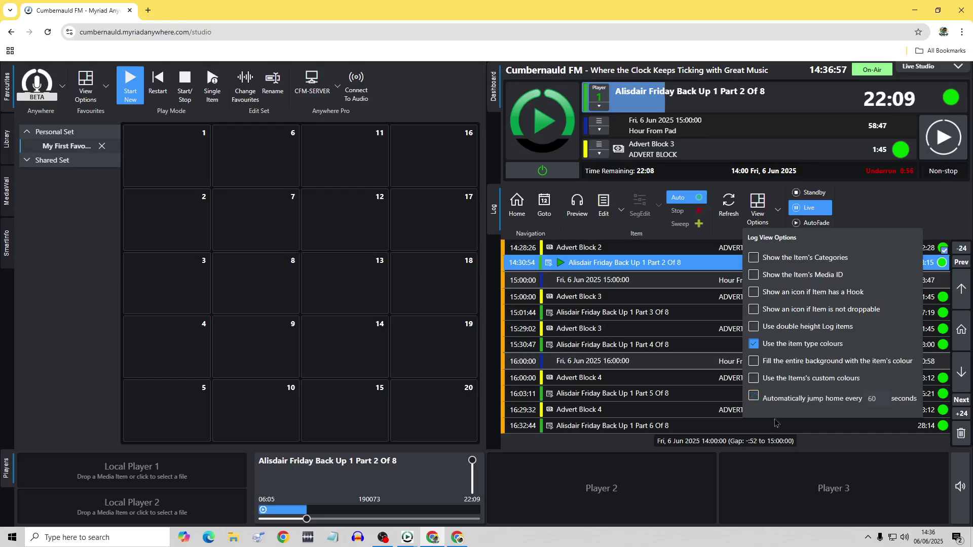
left_click(888, 211)
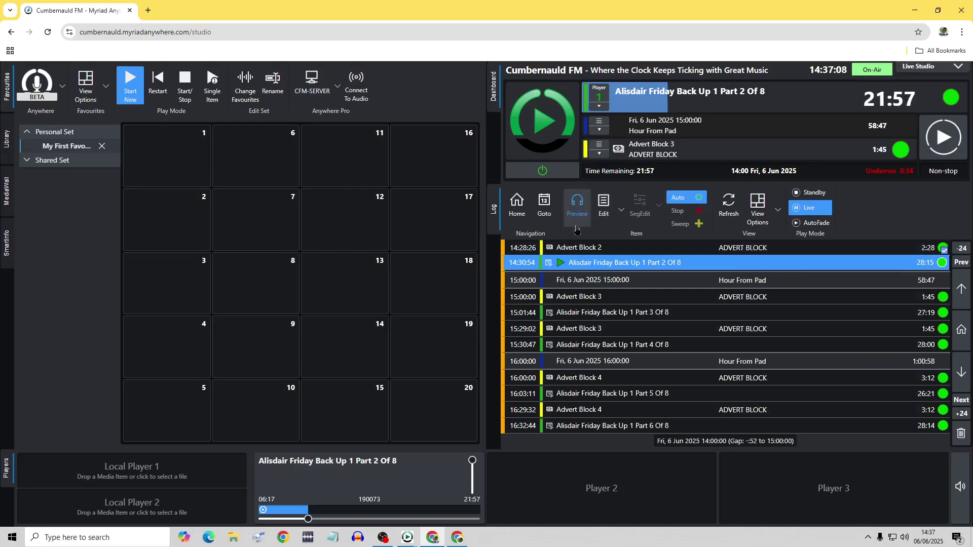
Step: Jump the log to 11 June 2025 at 02:00
left_click(544, 205)
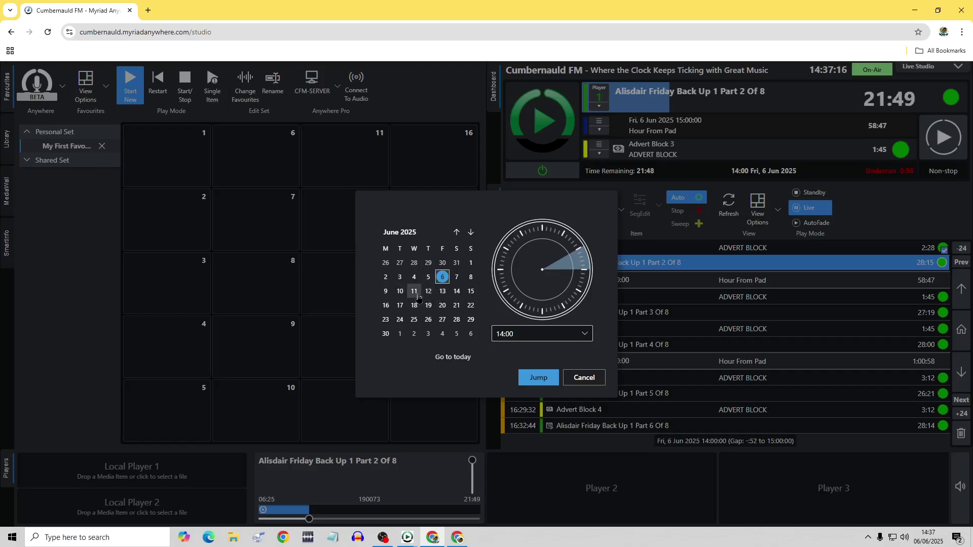
left_click(572, 268)
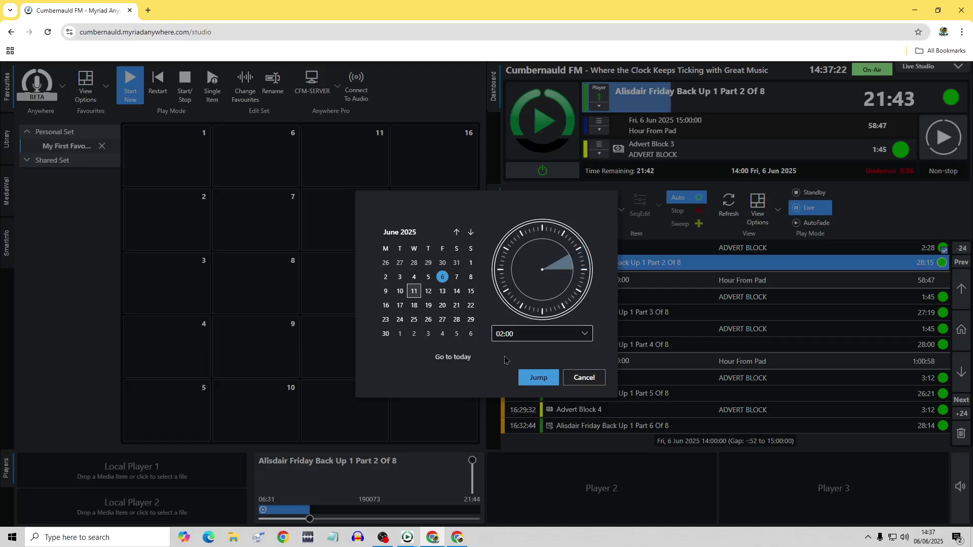
left_click(539, 378)
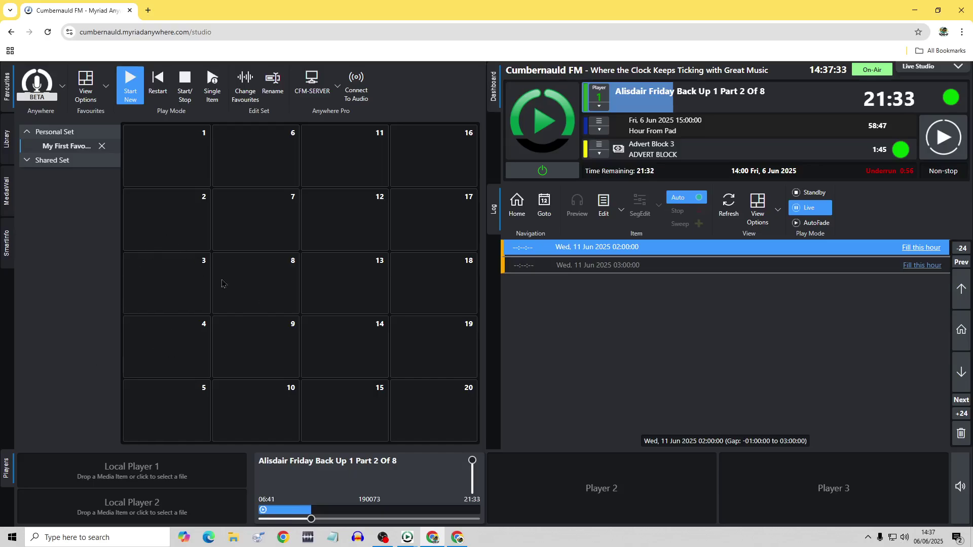
left_click(911, 10)
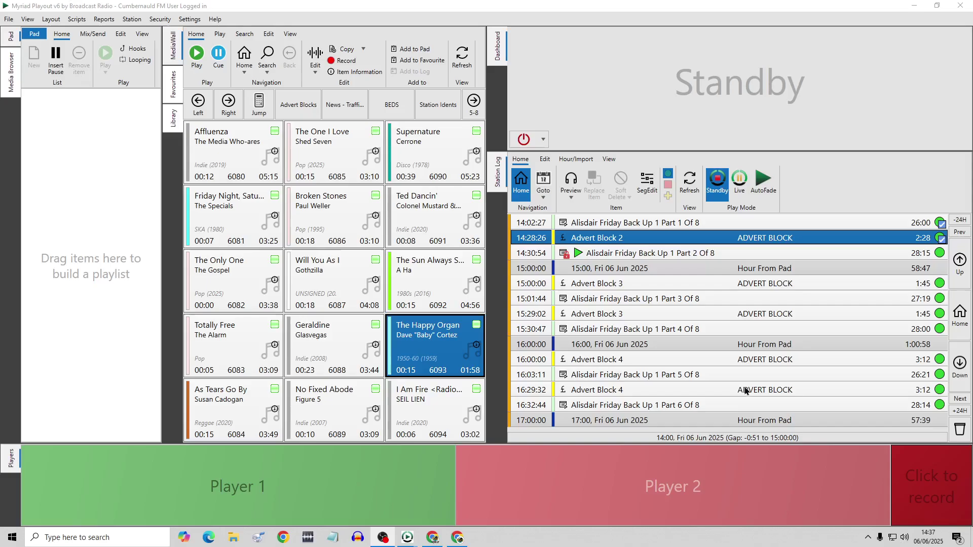
left_click(433, 539)
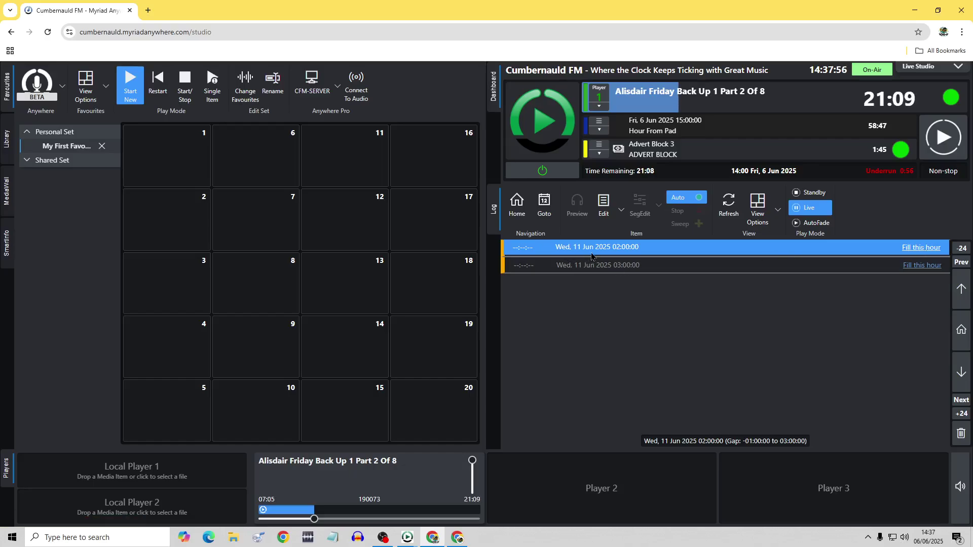
Step: Fill the empty 02:00 hour on Wednesday 11 June 2025 and return the log to that hour
left_click(917, 248)
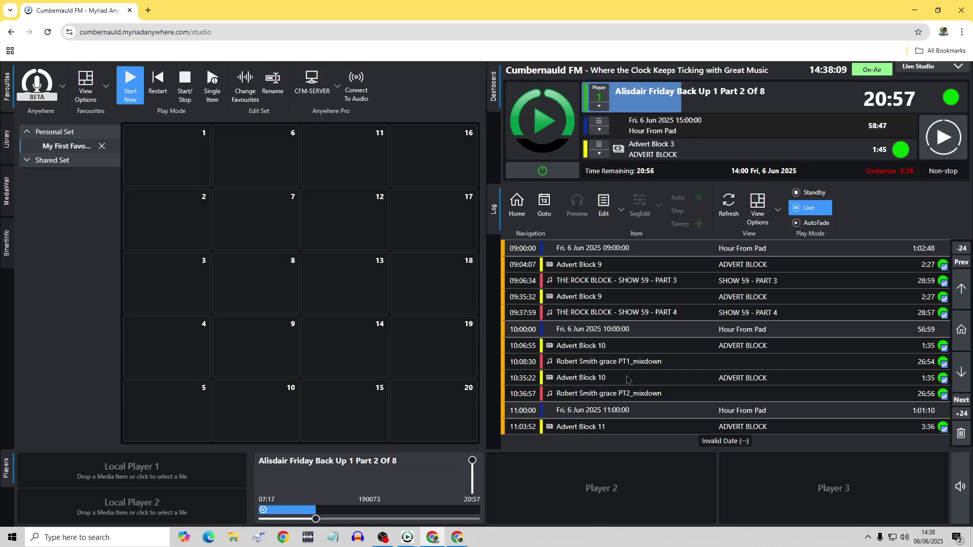
left_click(544, 209)
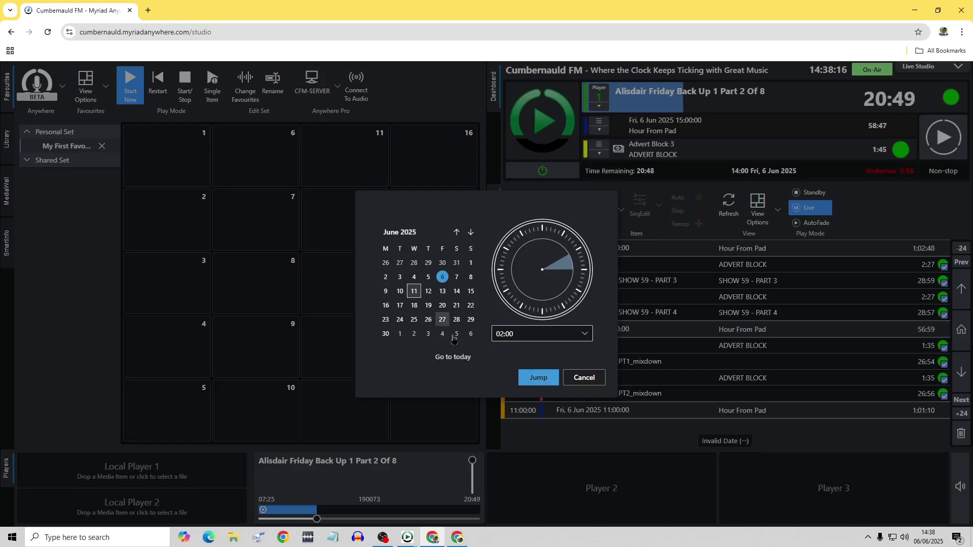
left_click(541, 381)
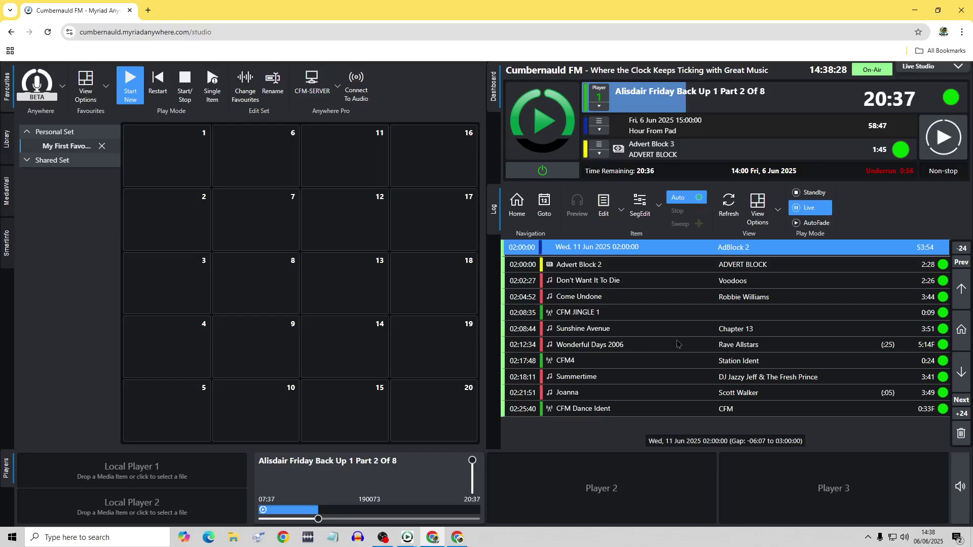
Step: Replace the log item "Don't Want It To Die" with "Roxanne" by The Police, found by searching for "roxanne"
left_click(642, 284)
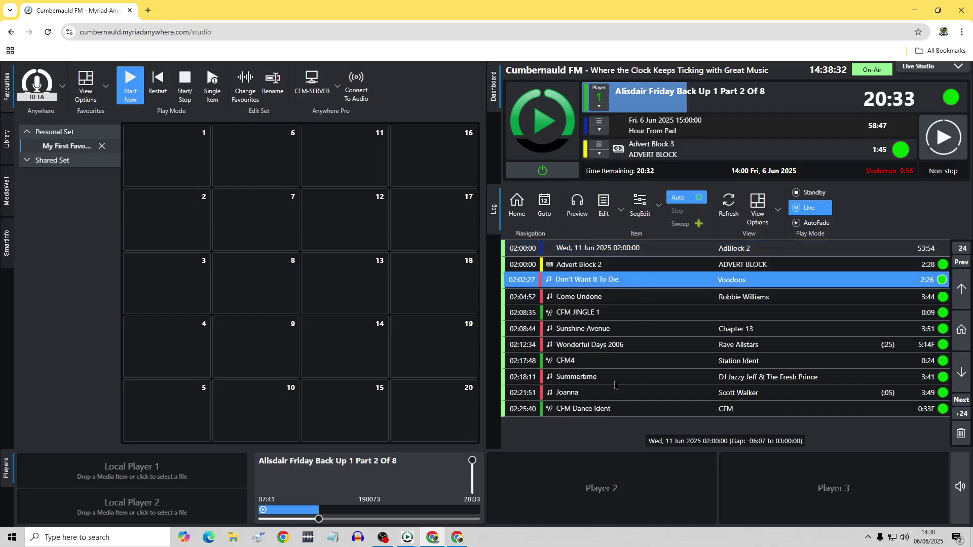
right_click(634, 284)
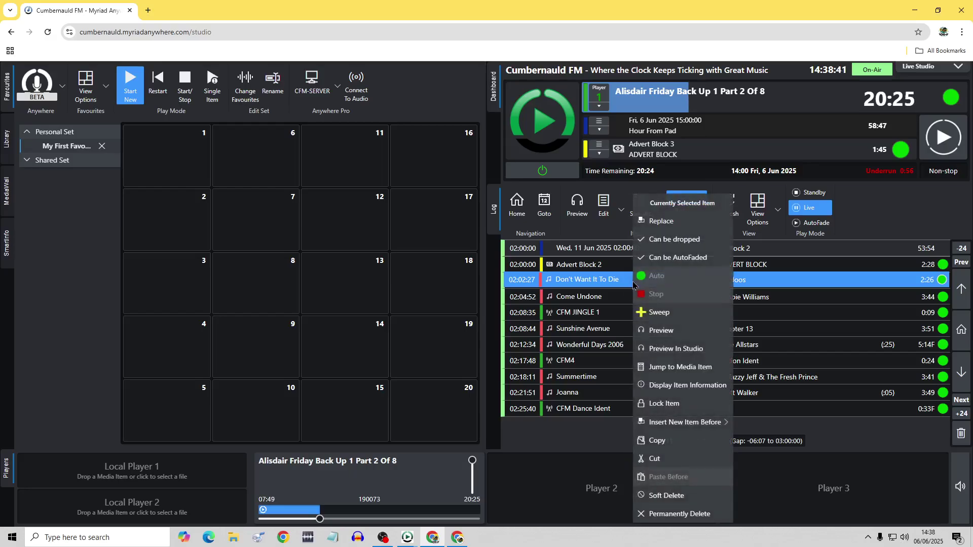
left_click(663, 221)
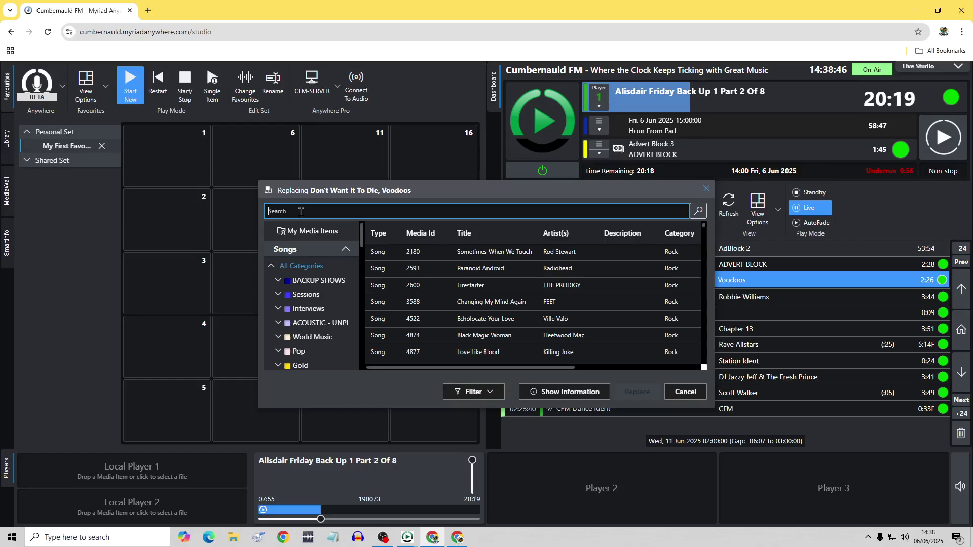
type("roxanne")
left_click(698, 215)
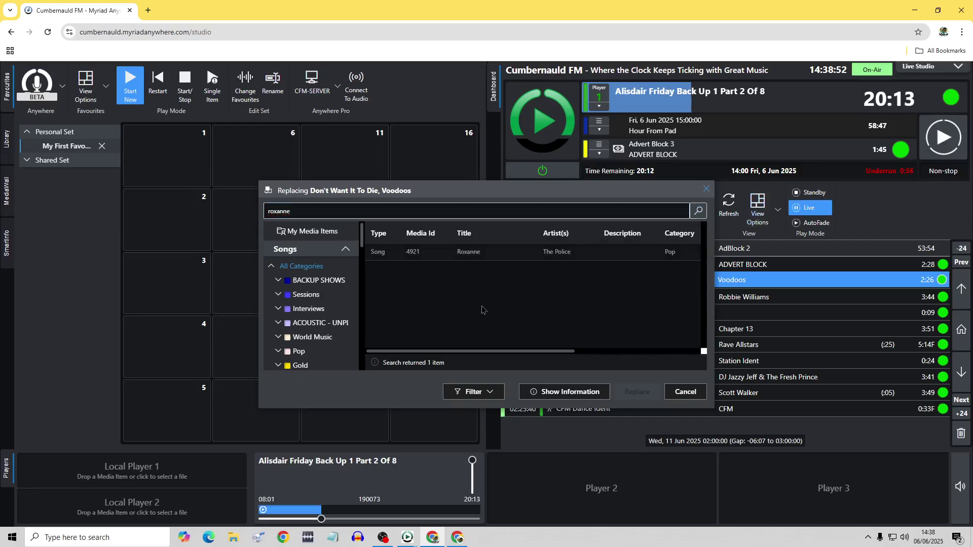
left_click(488, 258)
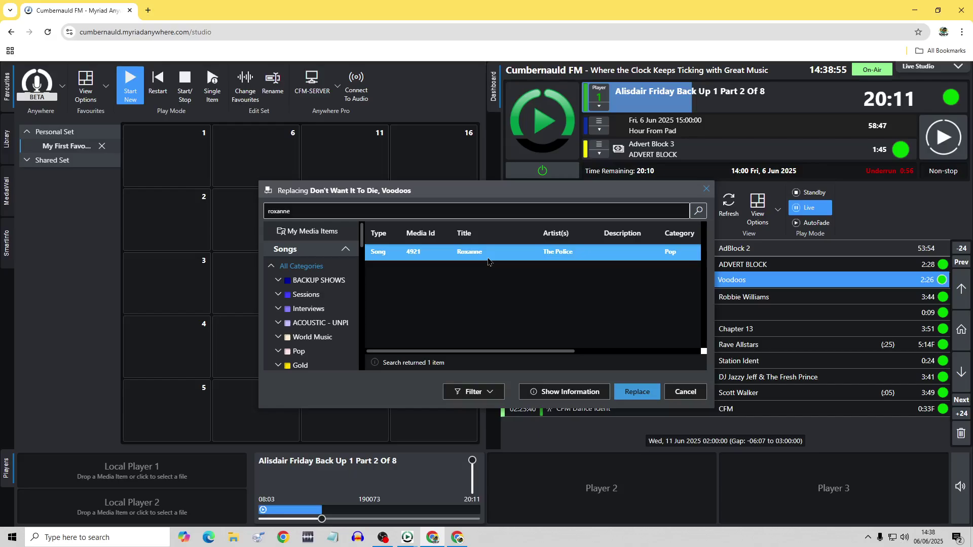
left_click(640, 398)
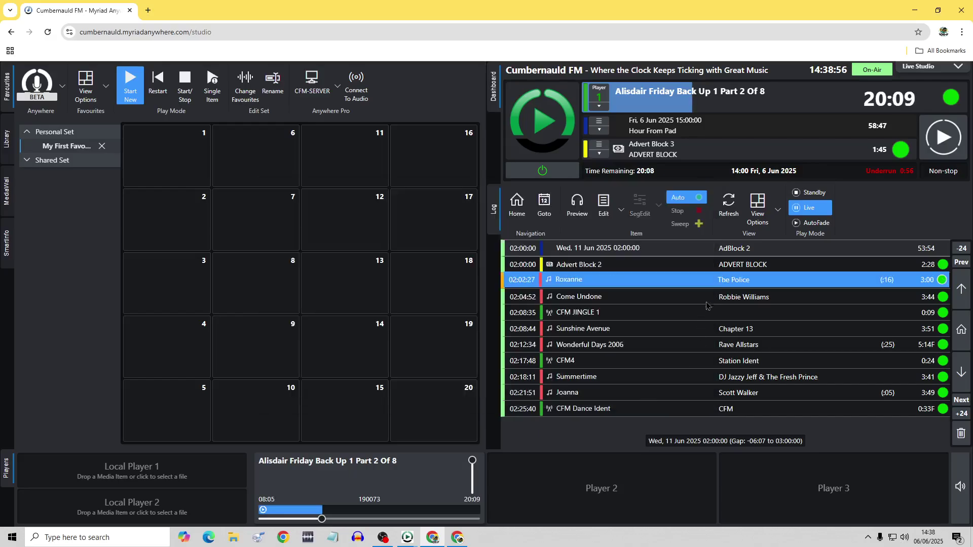
Step: Replace the log item "Come Undone" with the song "The One I Love" by R.E.M
left_click(630, 299)
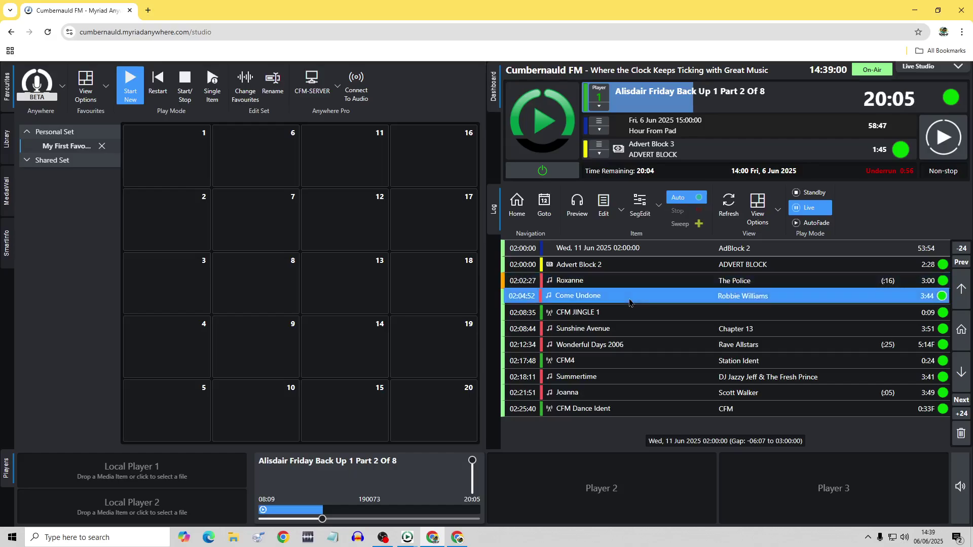
right_click(630, 302)
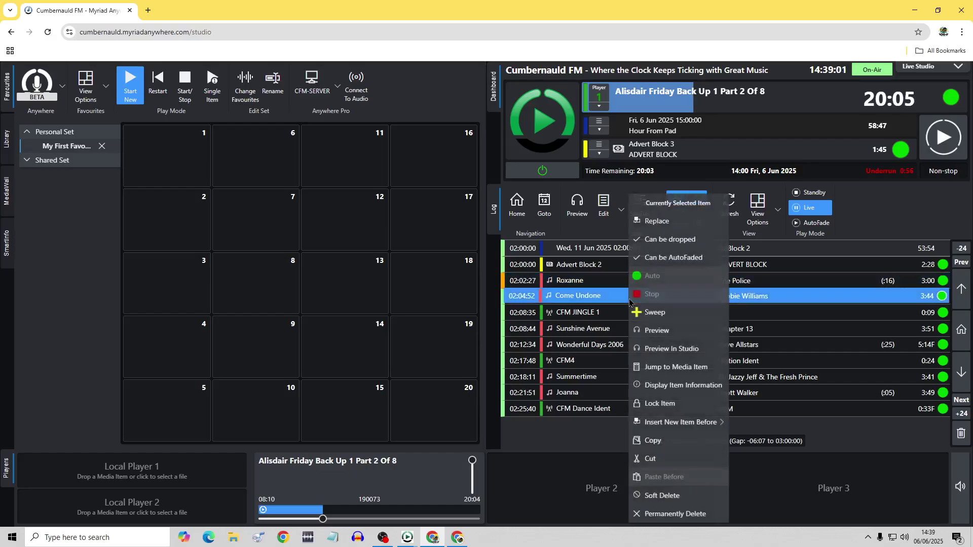
left_click(658, 221)
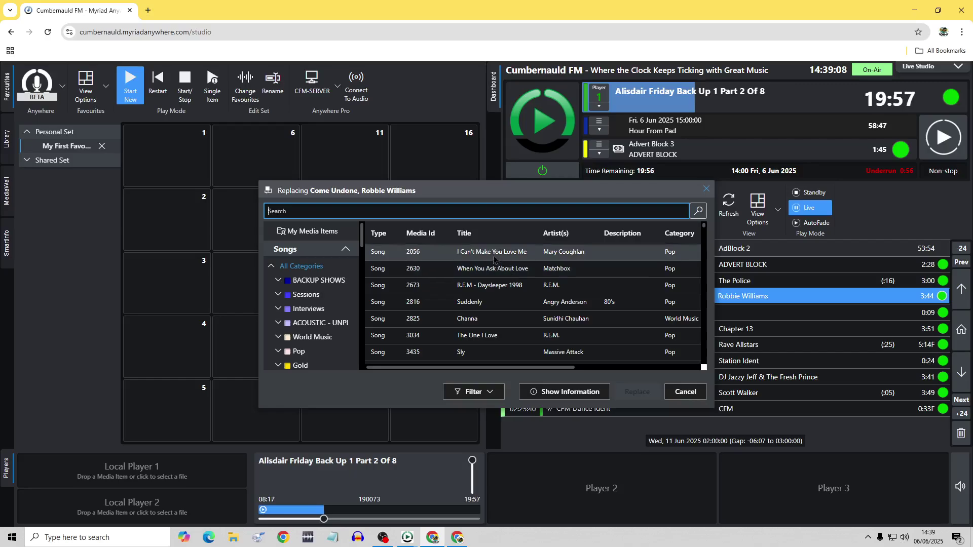
double_click(481, 341)
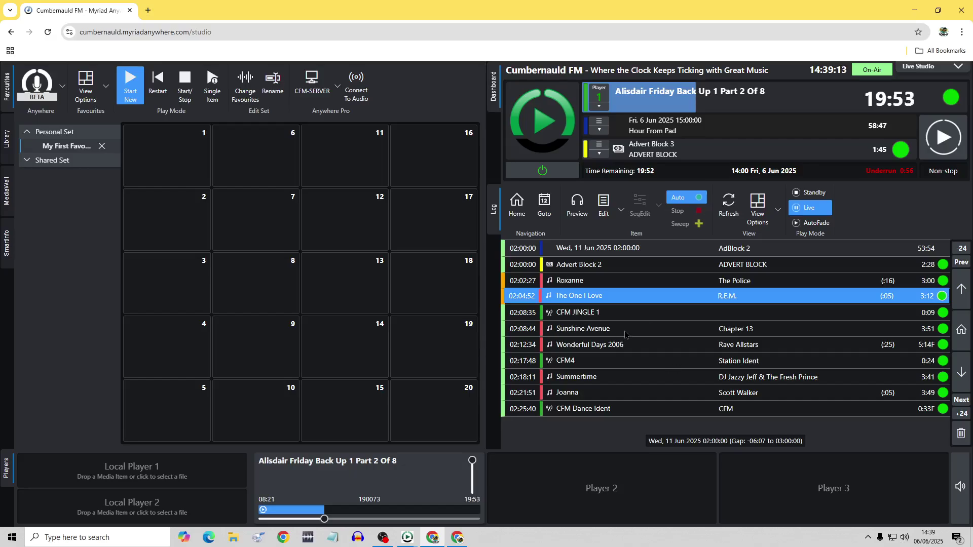
Step: Replace the log item "Wonderful Days 2006" with "Miracle" by Calvin Harris
left_click(654, 346)
right_click(656, 350)
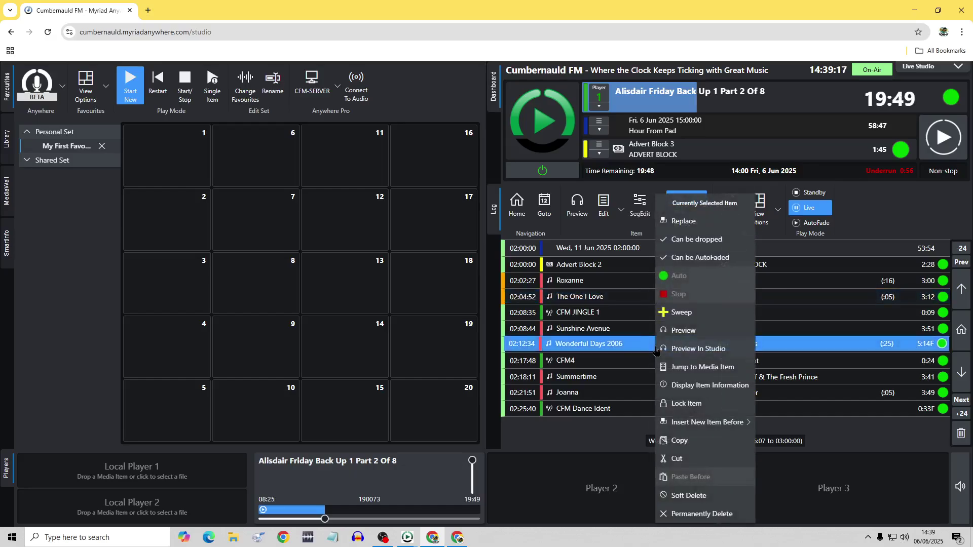
left_click(682, 223)
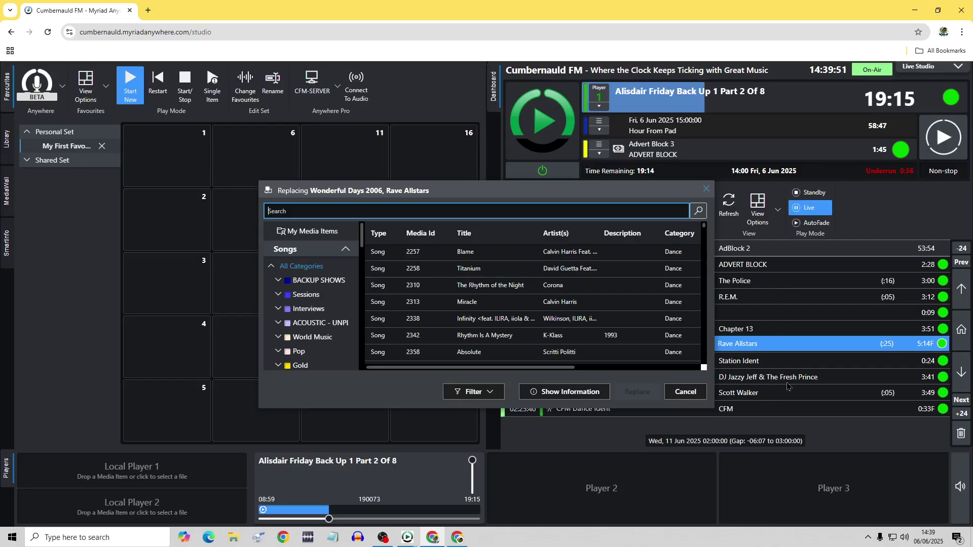
double_click(499, 308)
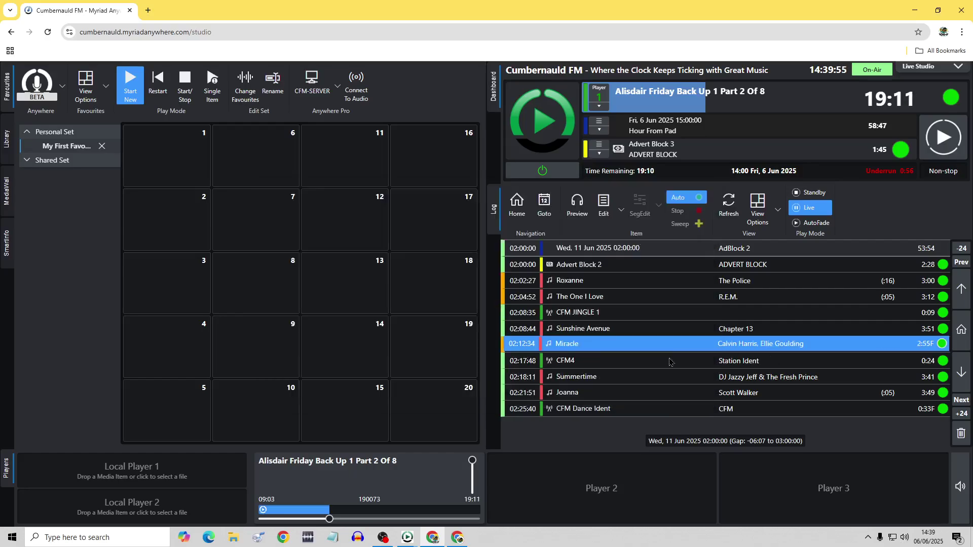